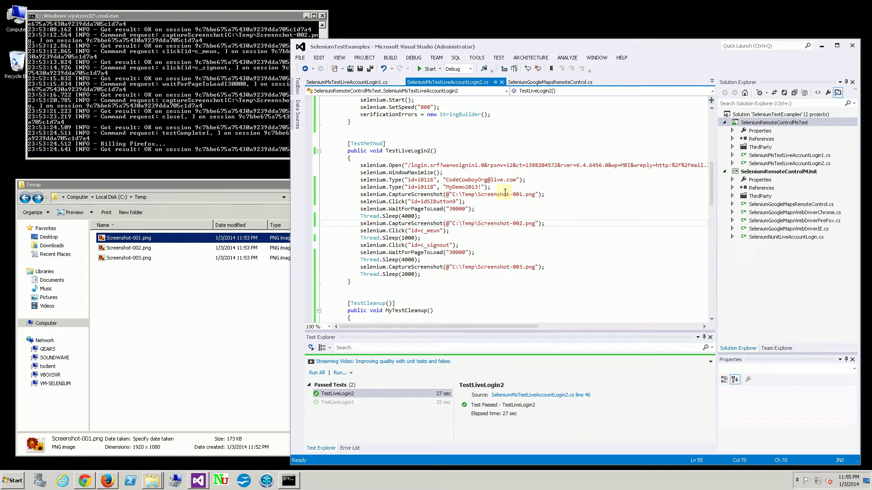
Step: Highlight the test's three screenshot-capture lines, then point out the password-entry line
left_click_drag(323, 196, 320, 207)
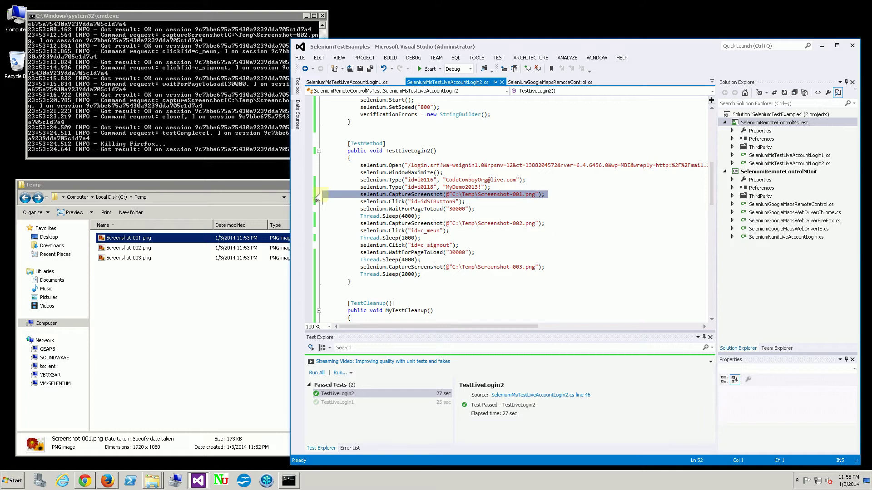
left_click(327, 220)
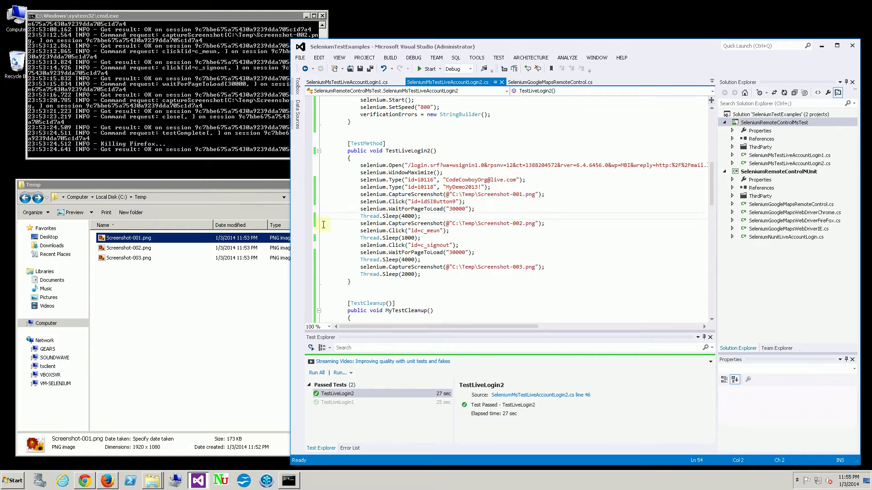
left_click_drag(323, 223, 323, 230)
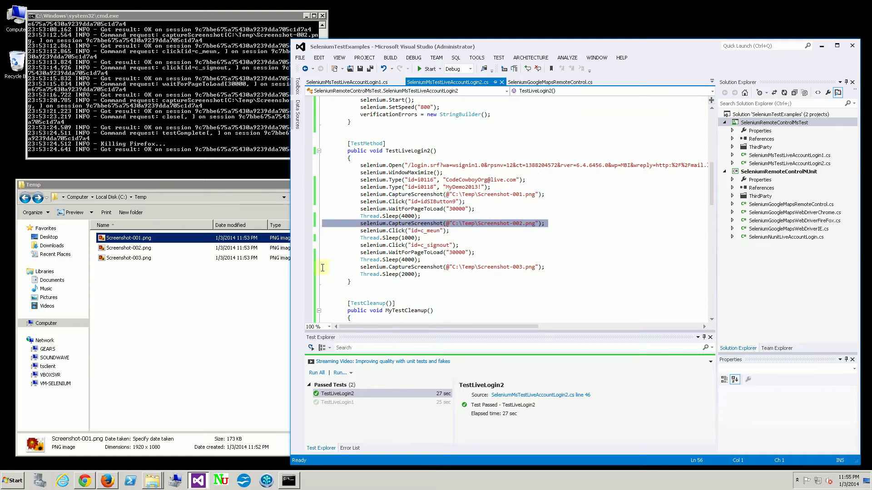
left_click_drag(323, 267, 323, 274)
left_click(350, 205)
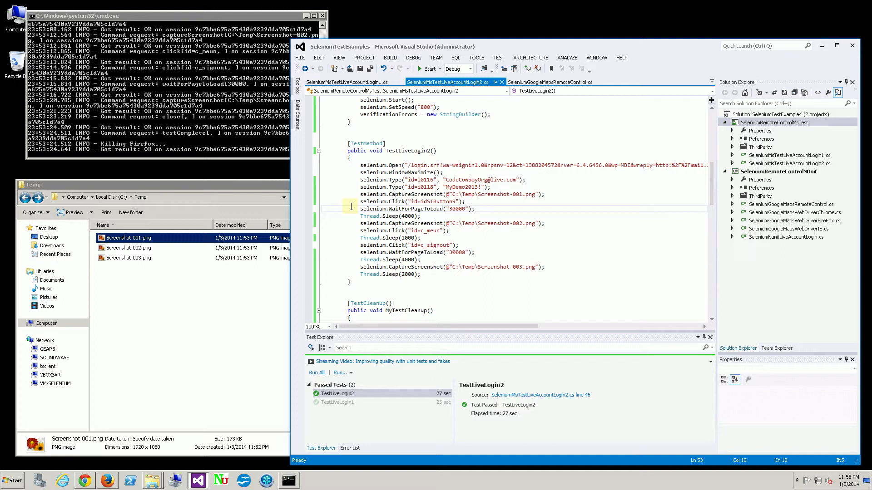
left_click(336, 188)
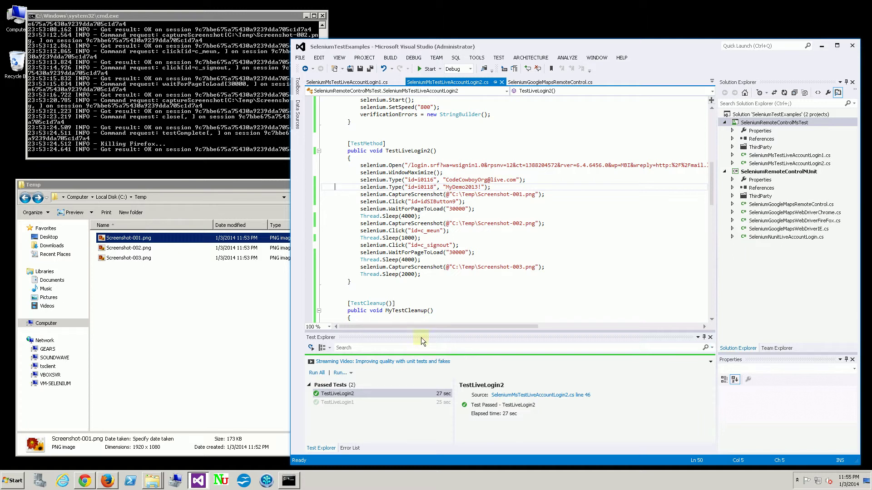
Step: Rerun TestLiveLogin2 from Test Explorer and minimize Visual Studio to watch it
right_click(349, 395)
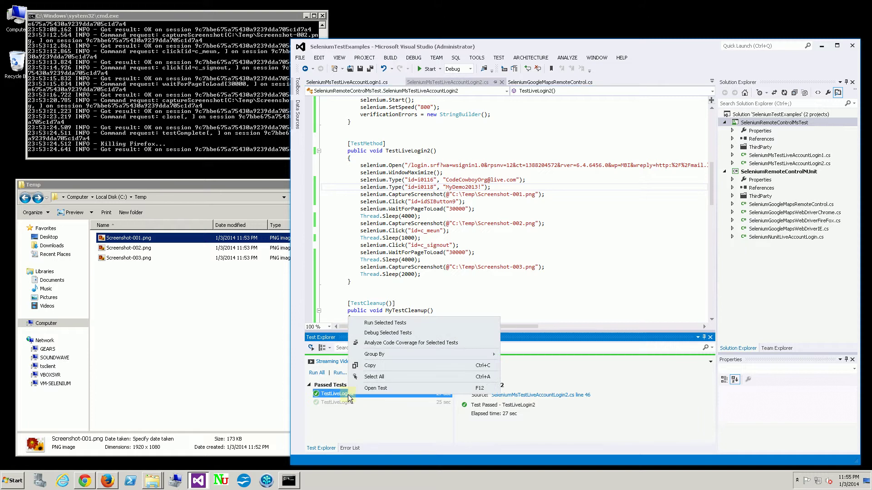
left_click(397, 324)
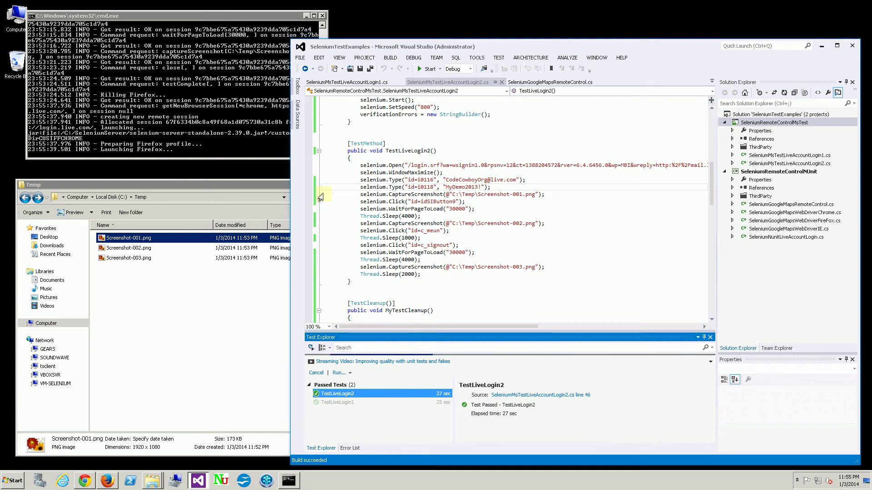
left_click(822, 46)
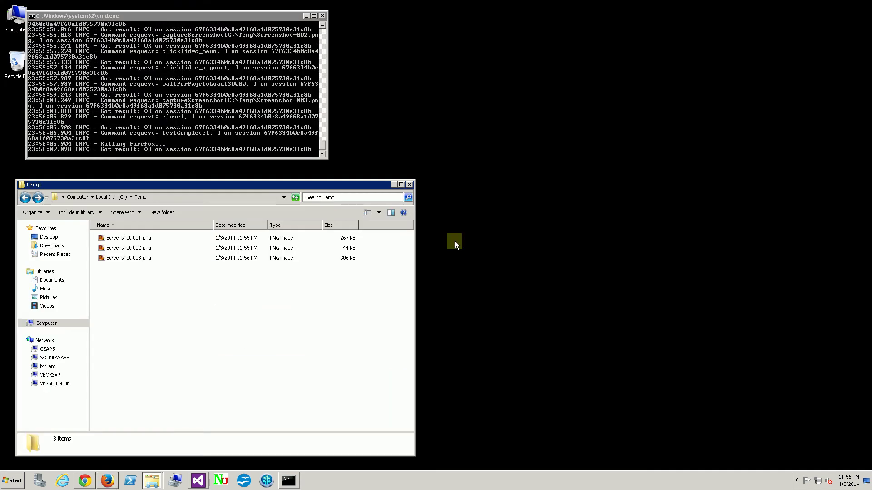
Step: Select Screenshot-001.png in the Temp folder and bring up its context menu
left_click(138, 237)
right_click(141, 237)
Step: Preview Screenshot-001.png, then step through the inbox and signed-out screenshots
left_click(184, 241)
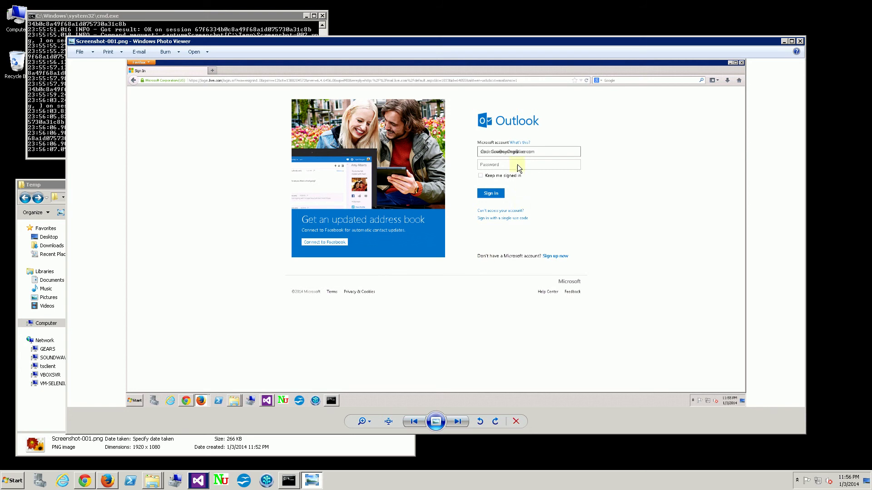
left_click(456, 421)
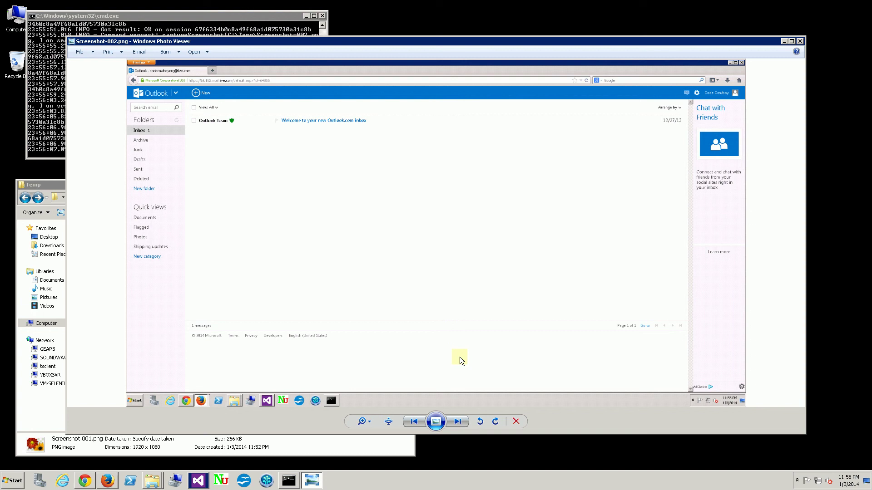
left_click(454, 424)
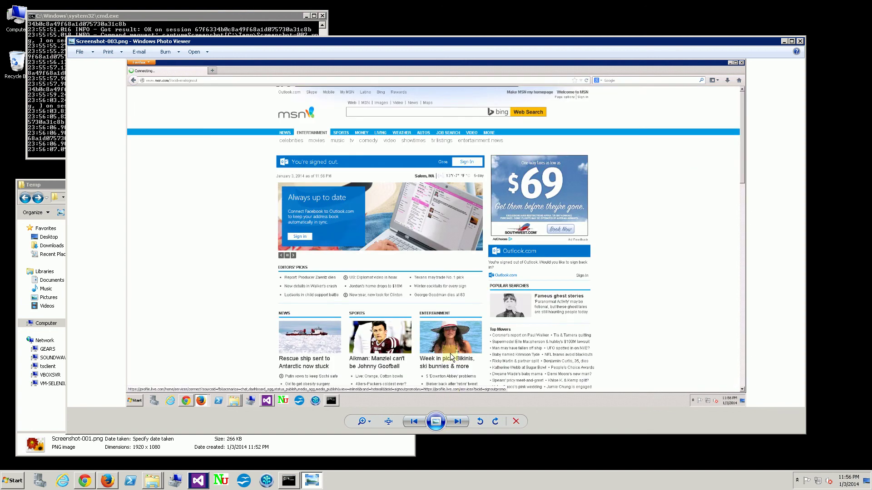